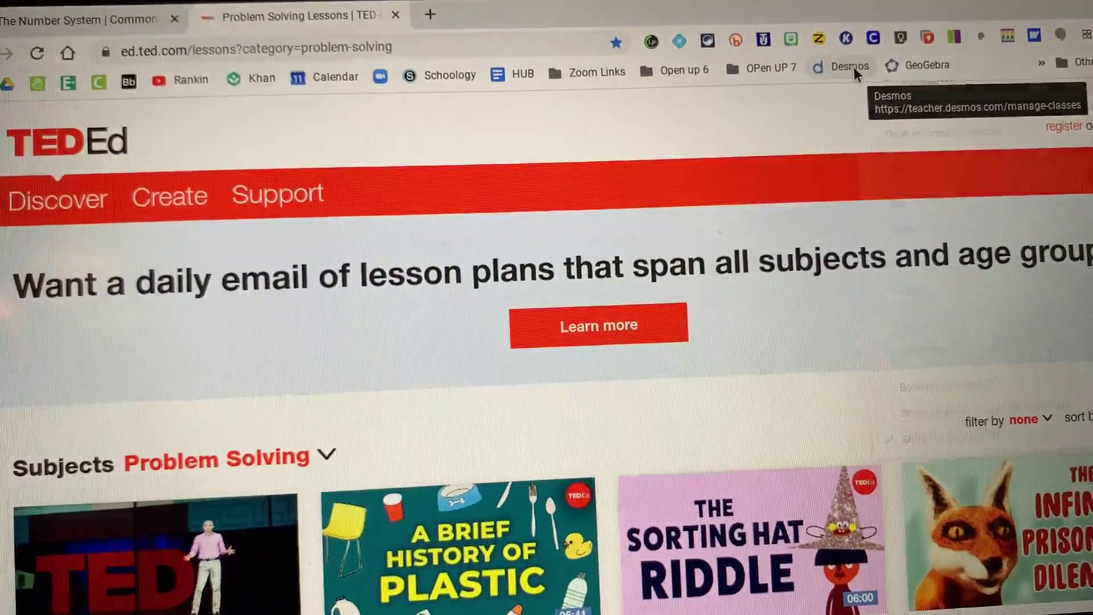
# Check the Desmos bookmark's options without changing anything, then bring up Chrome's main menu
pyautogui.rightClick(855, 101)
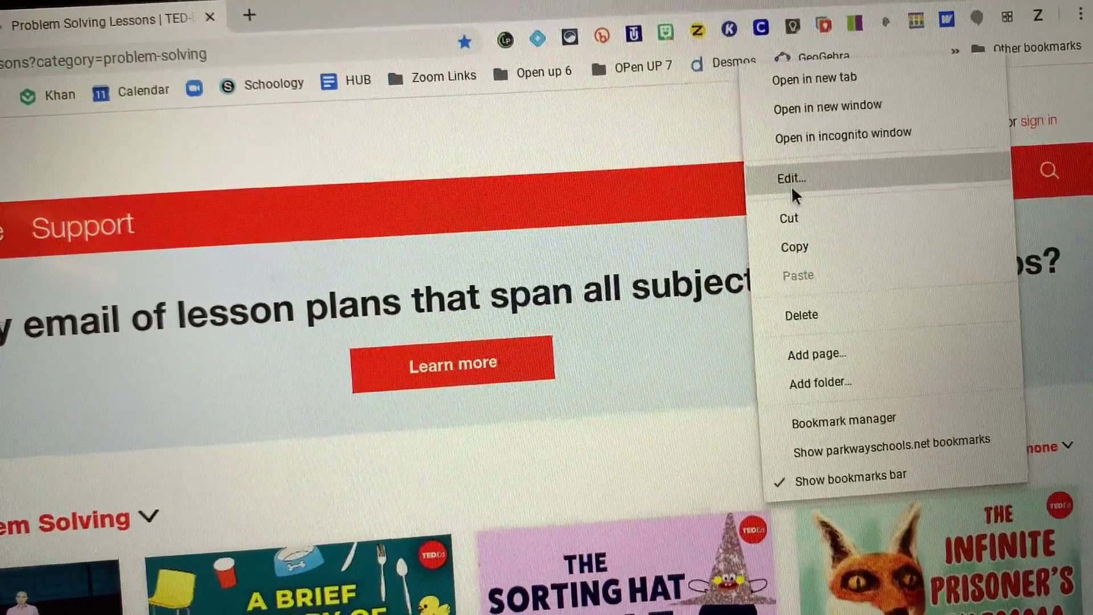
pyautogui.click(623, 147)
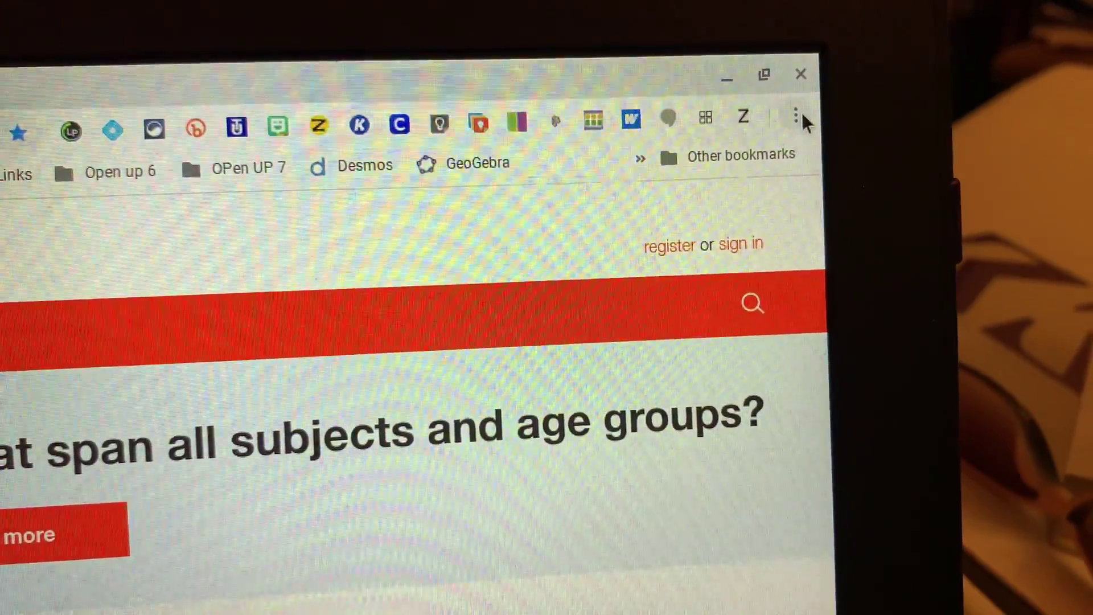
pyautogui.click(802, 130)
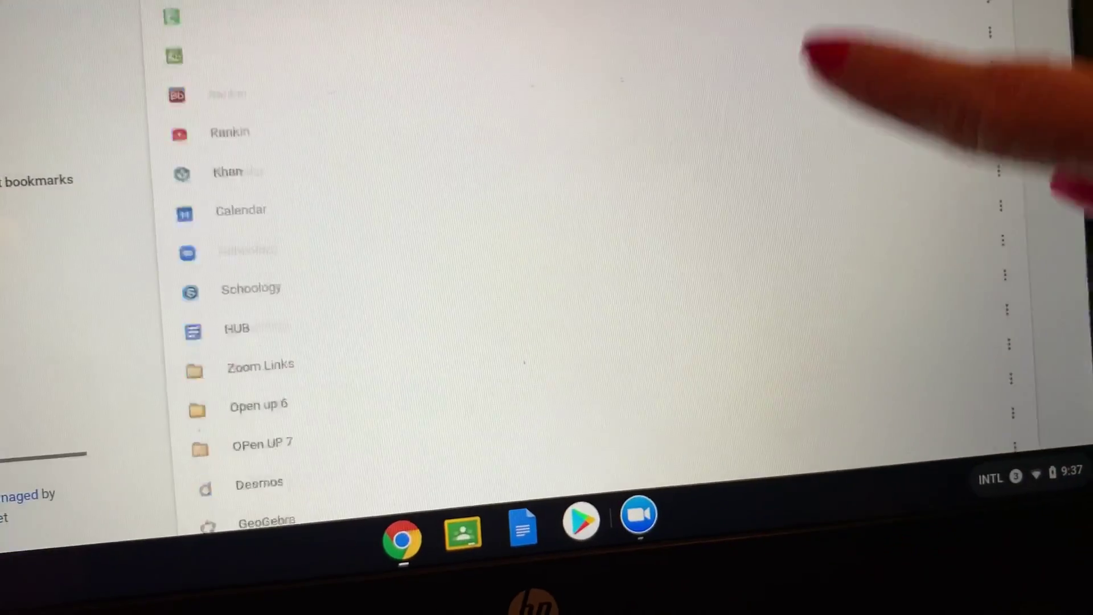
pyautogui.scroll(-5, 545, 374)
pyautogui.scroll(-5, 545, 375)
pyautogui.scroll(-5, 528, 210)
pyautogui.scroll(-5, 547, 256)
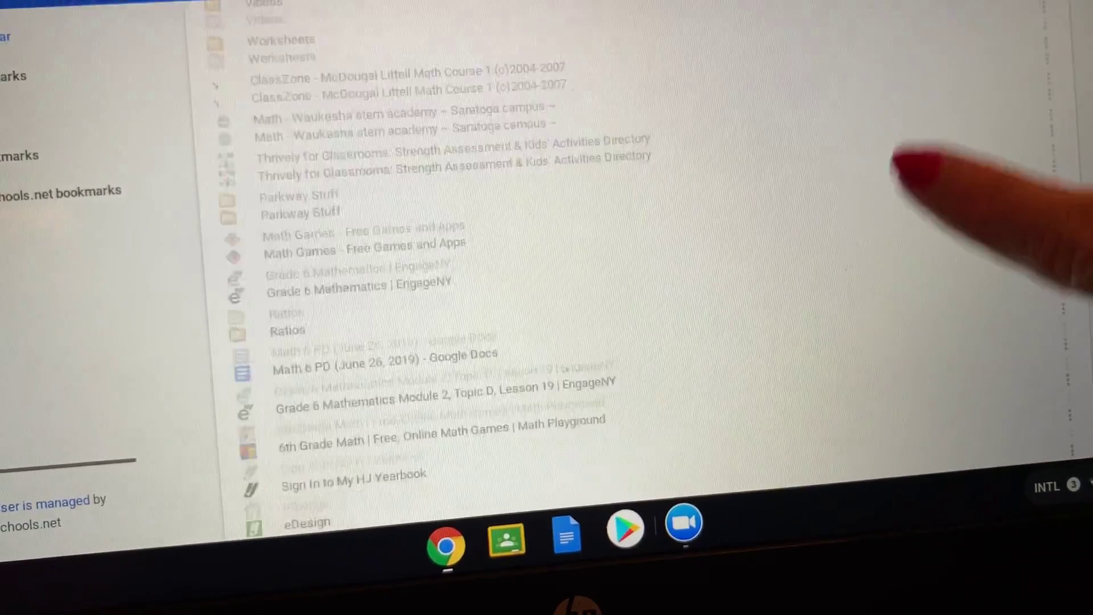
pyautogui.scroll(-5, 547, 256)
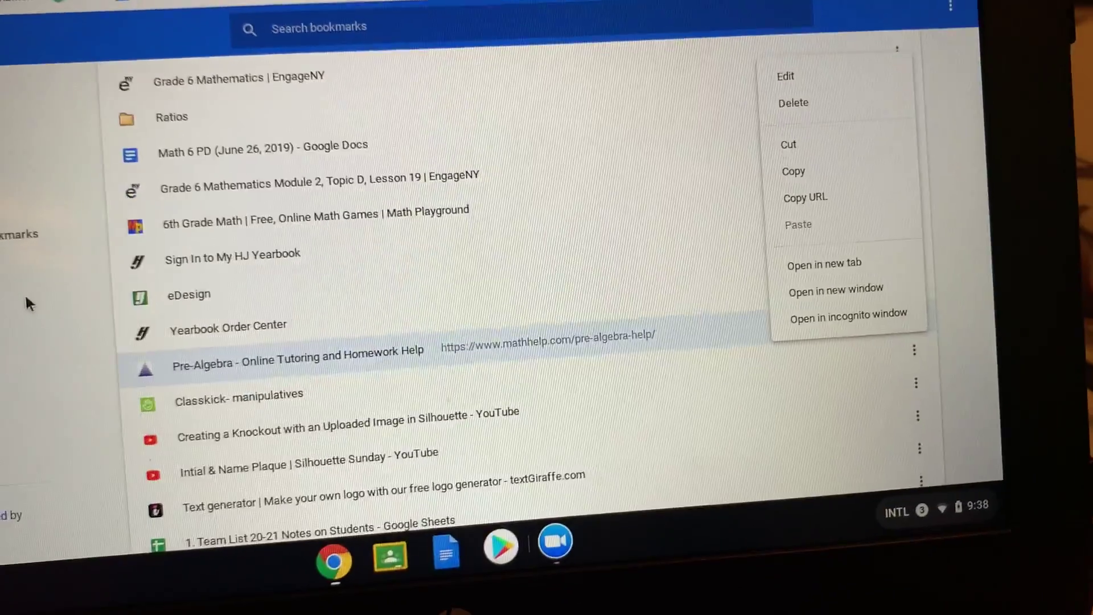
# Close the Pre-Algebra tutoring bookmark's options menu, keeping the bookmark unchanged
pyautogui.click(127, 183)
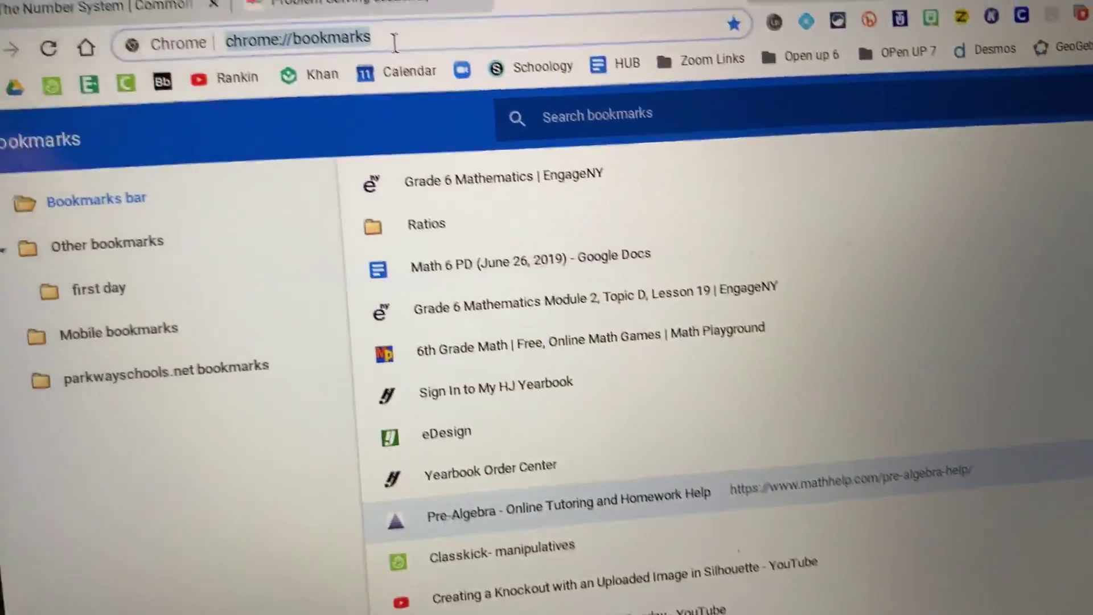
pyautogui.write('classkick.com/#/login')
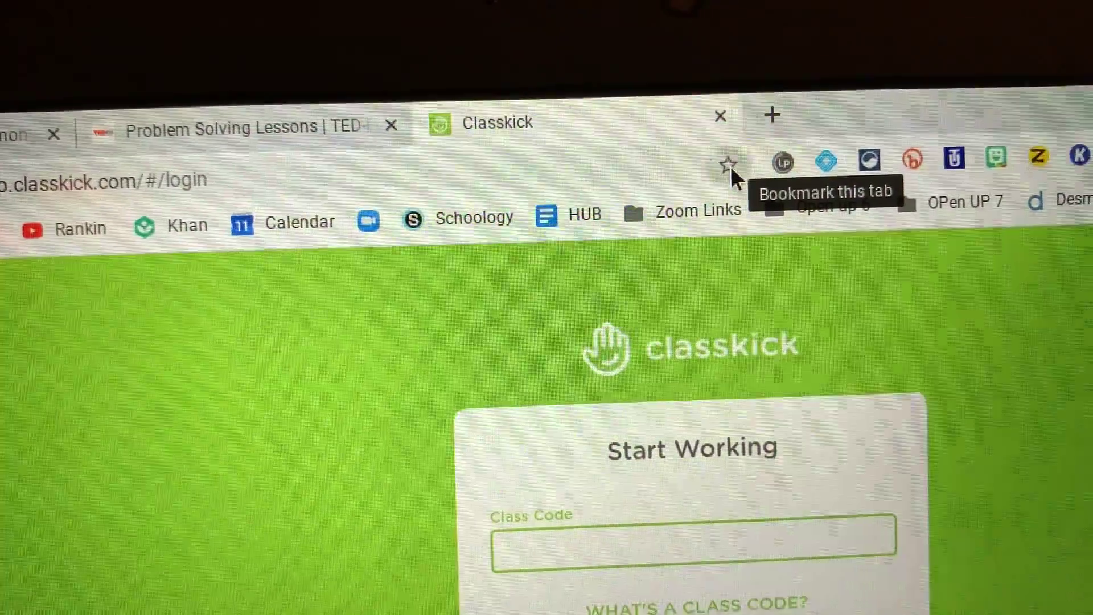
# Bookmark the Classkick login page into the Bookmarks bar folder
pyautogui.click(716, 153)
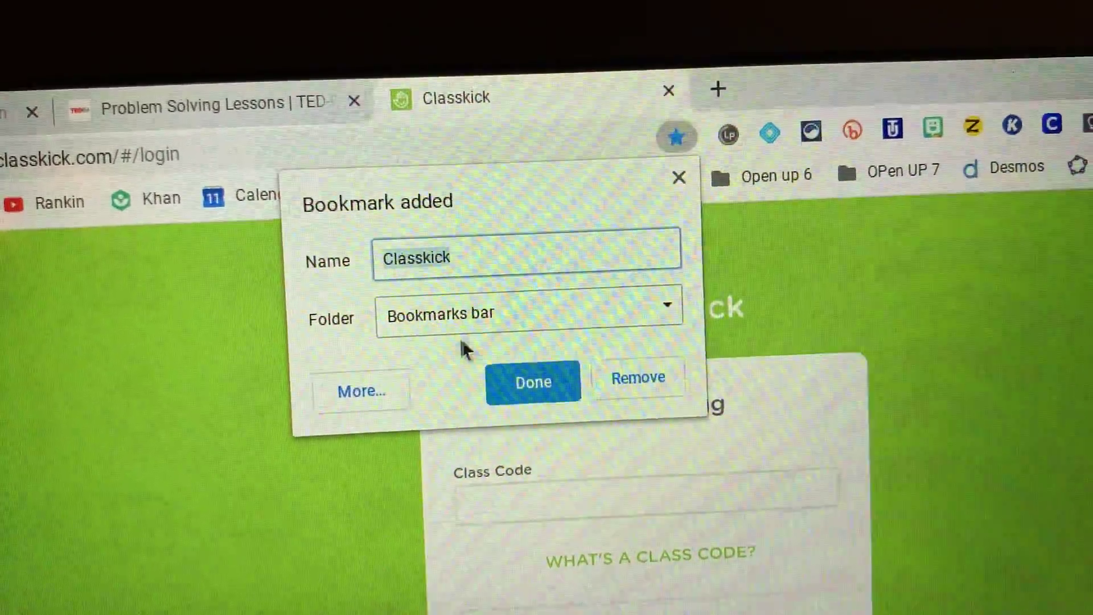
pyautogui.click(536, 386)
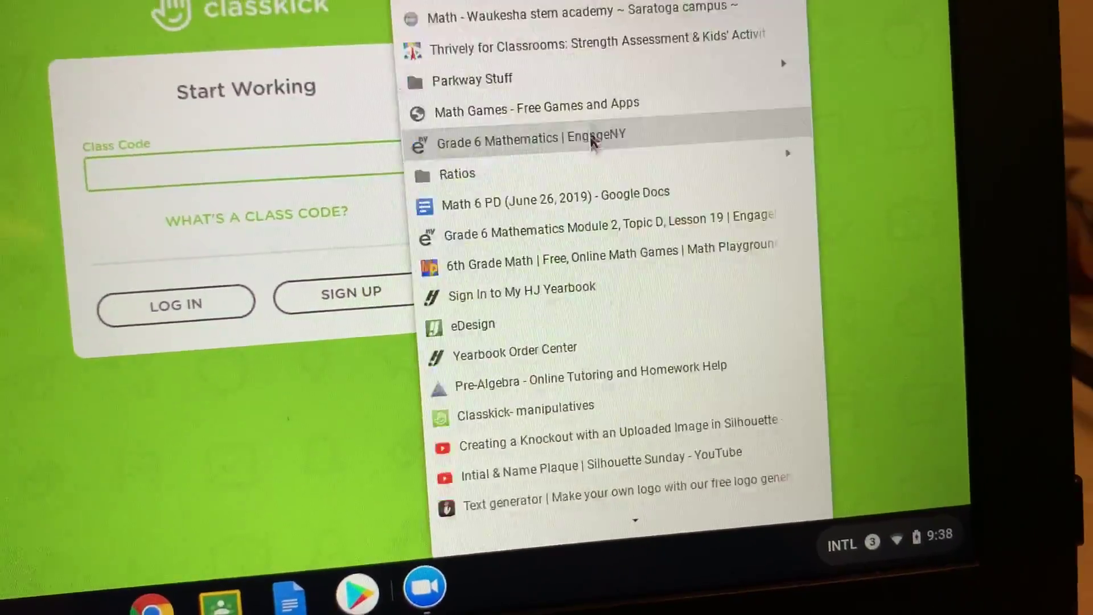
pyautogui.scroll(-2, 540, 205)
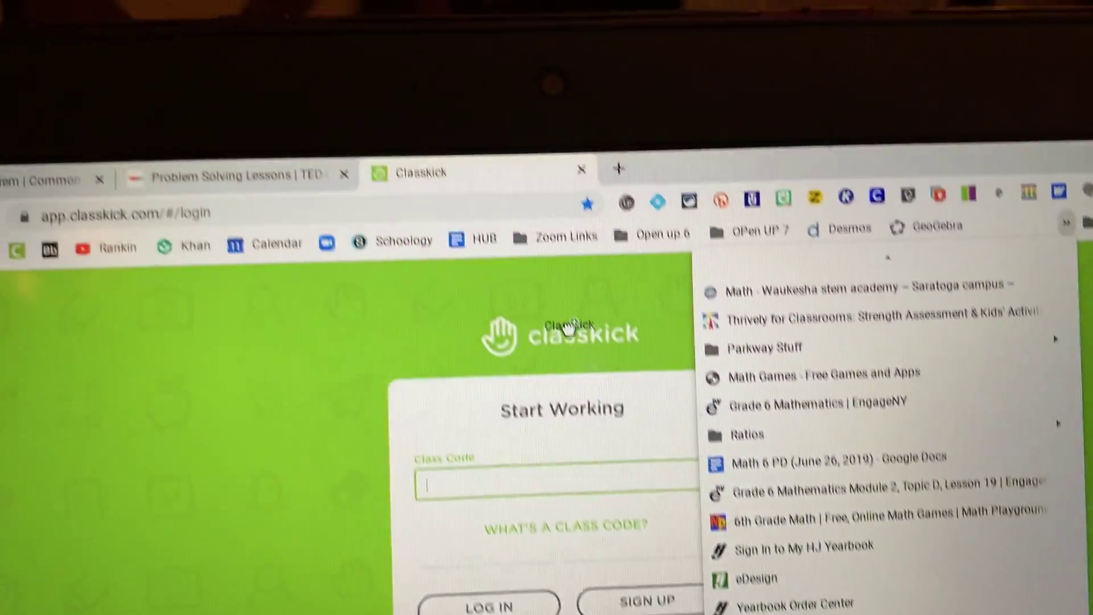
# Drag the Classkick bookmark onto the bar between Zoom Links and Open up 6
pyautogui.click(308, 61)
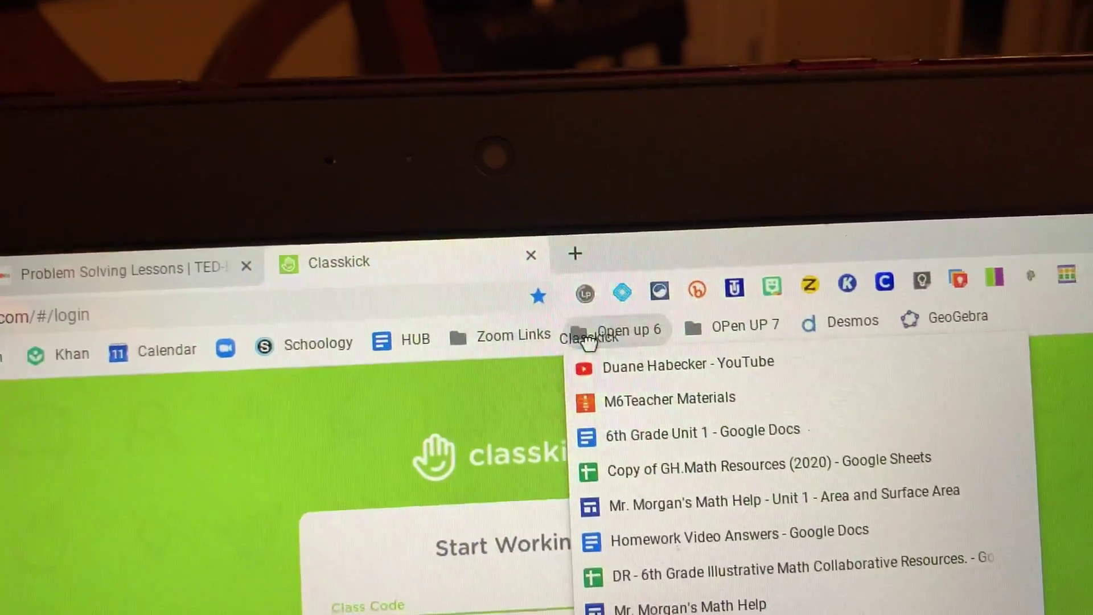
pyautogui.moveTo(585, 414)
pyautogui.mouseDown()
pyautogui.moveTo(540, 314)
pyautogui.moveTo(547, 287)
pyautogui.mouseUp()
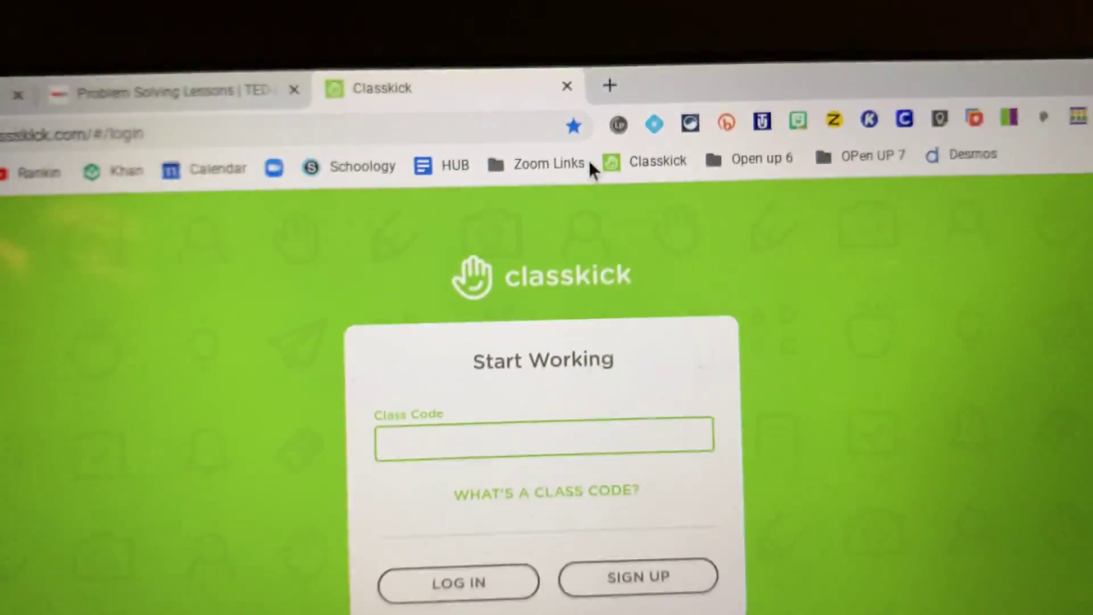